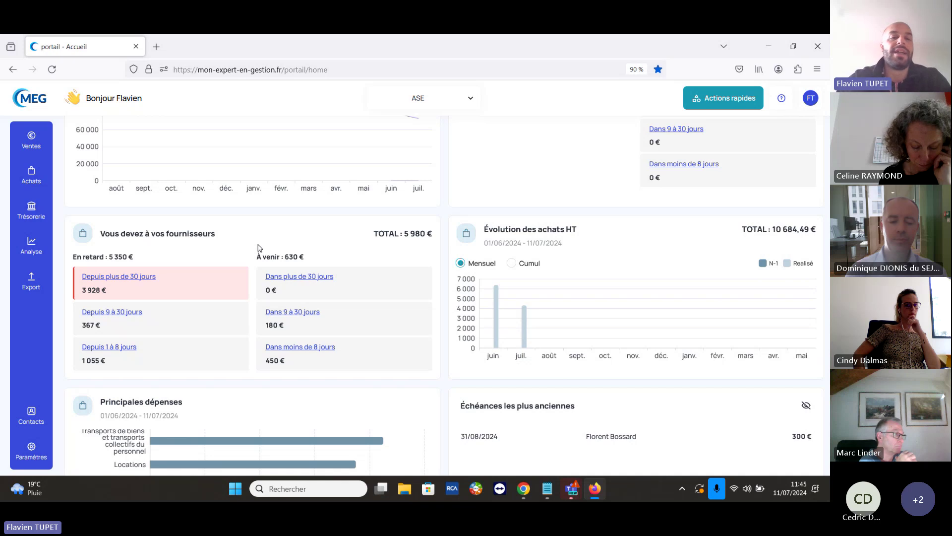
# Step: Open the purchases list and look through the supplier invoices and their payment statuses
pyautogui.scroll(5, 258, 248)
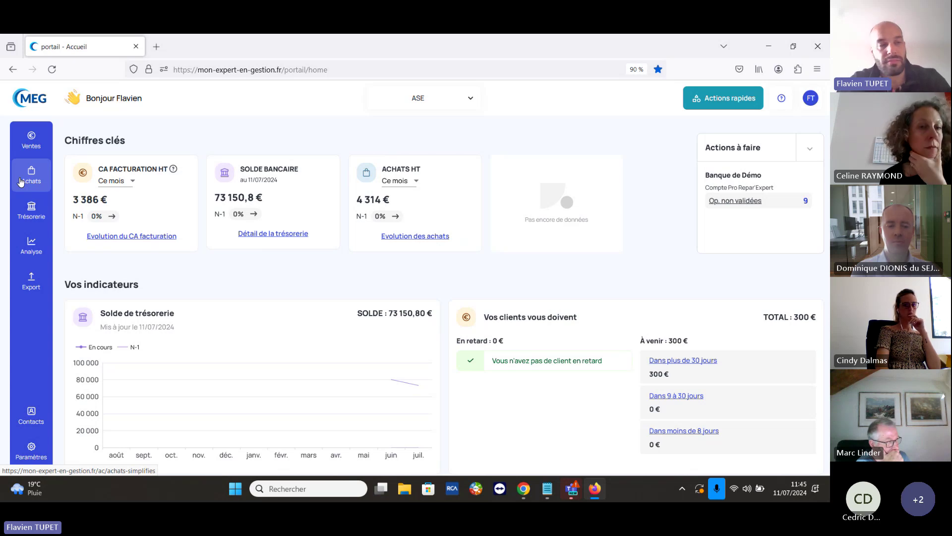
pyautogui.click(30, 181)
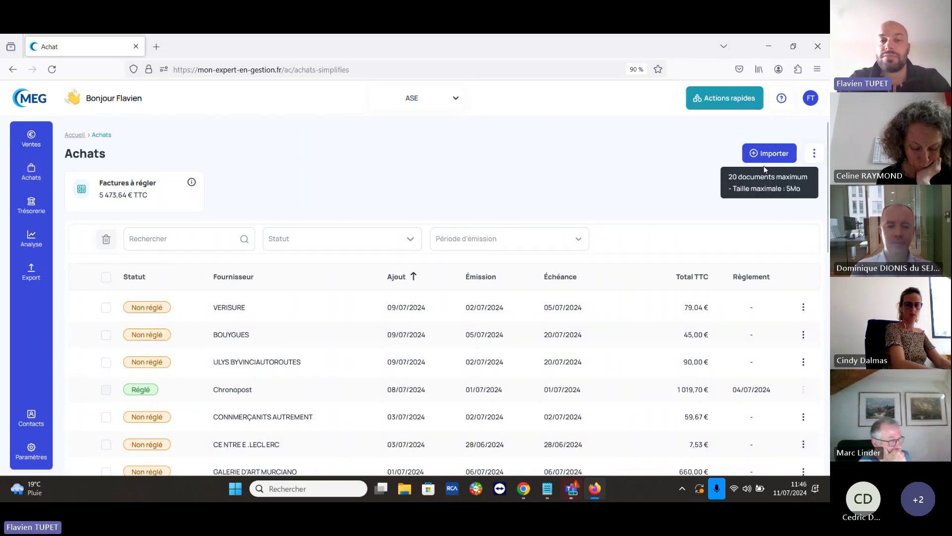
pyautogui.scroll(-2, 380, 213)
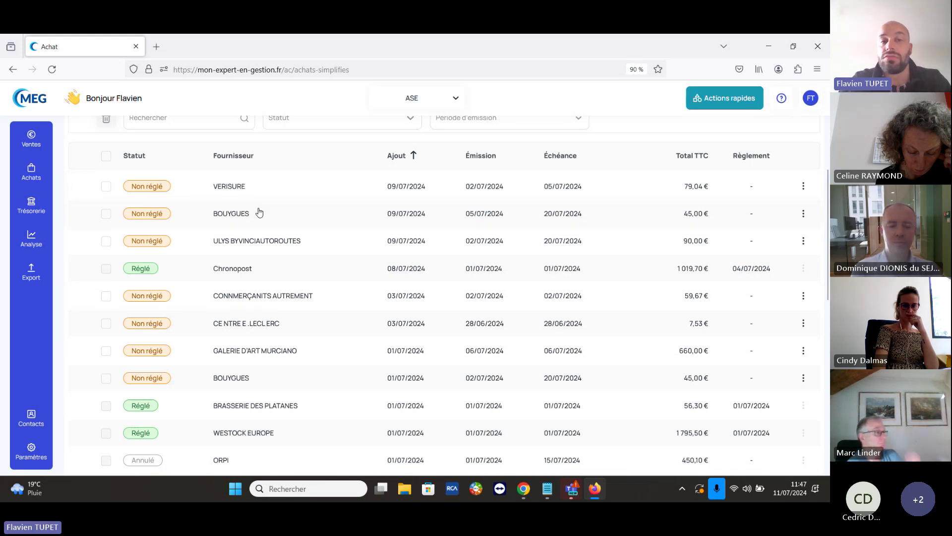
pyautogui.scroll(3, 259, 212)
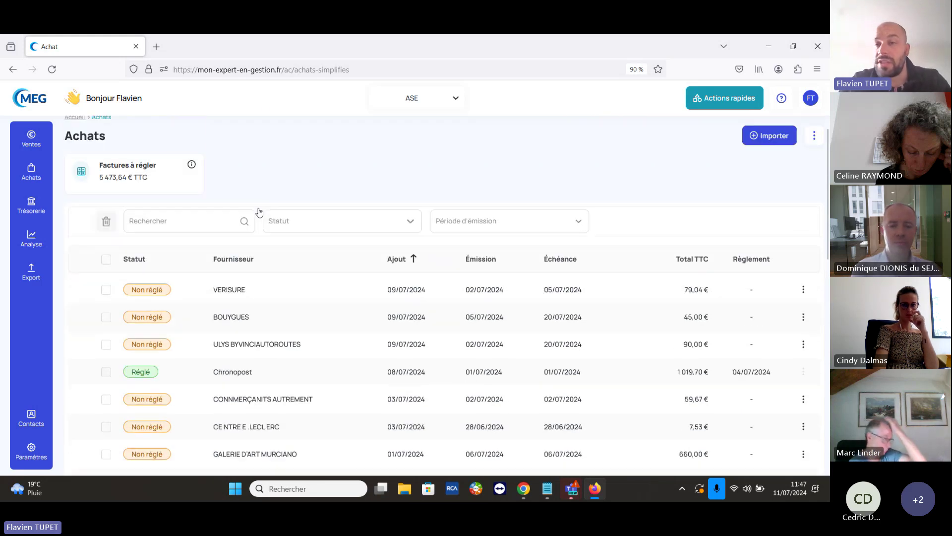
# Step: Import facture_F000288.pdf and the Bouyguestelecom 072024 invoice PDF from the Téléchargements folder into the purchases
pyautogui.click(764, 139)
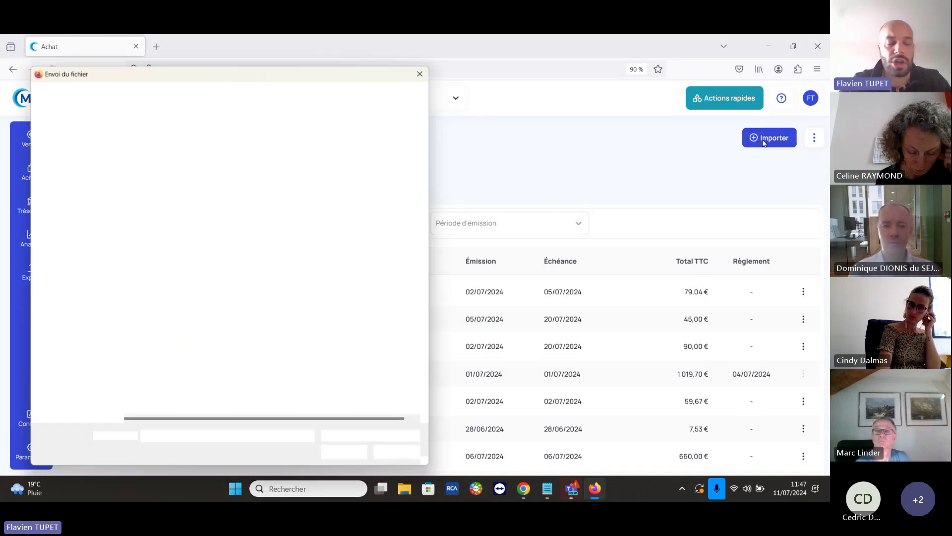
pyautogui.click(149, 161)
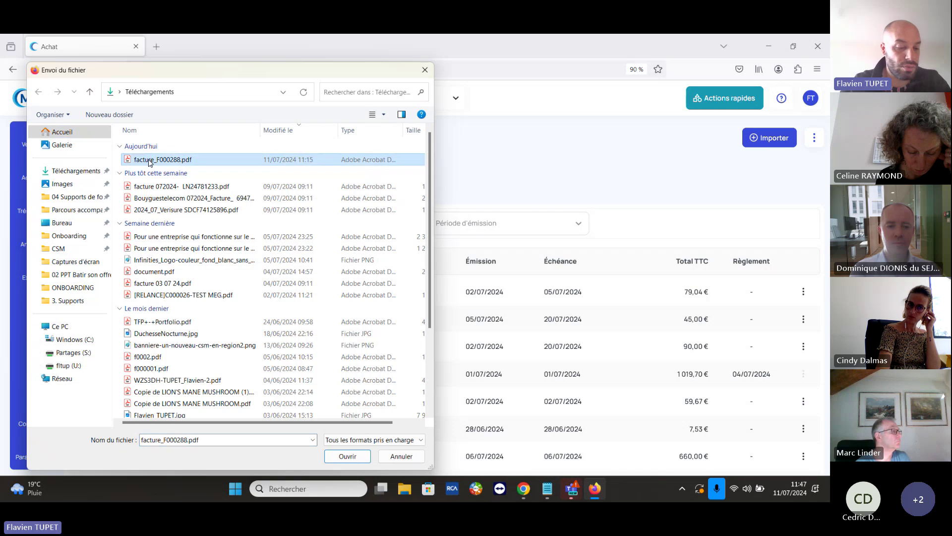
pyautogui.keyDown('ctrl'); pyautogui.click(188, 199); pyautogui.keyUp('ctrl')
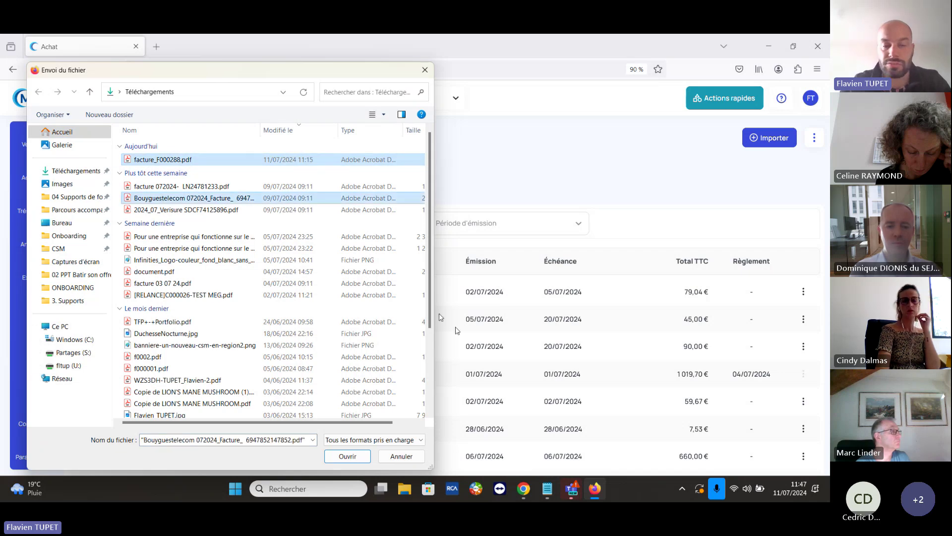
pyautogui.click(348, 456)
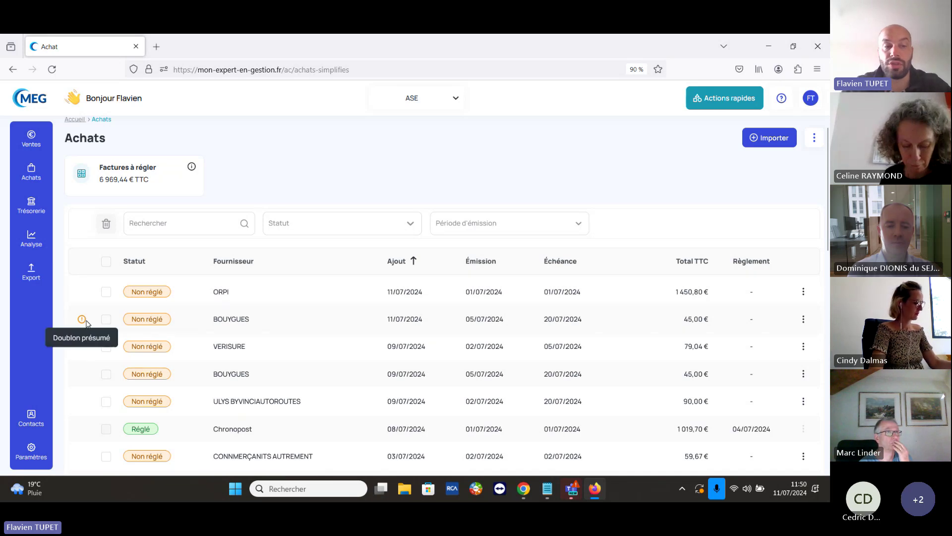
# Step: Delete the BOUYGUES invoice added on 11/07/2024 that is flagged as a presumed duplicate
pyautogui.scroll(-2, 276, 319)
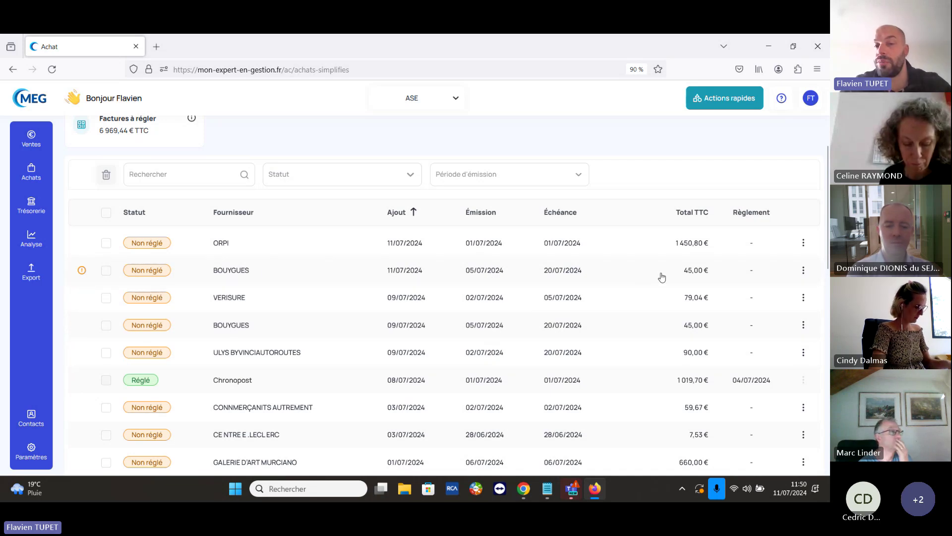
pyautogui.scroll(-1, 663, 278)
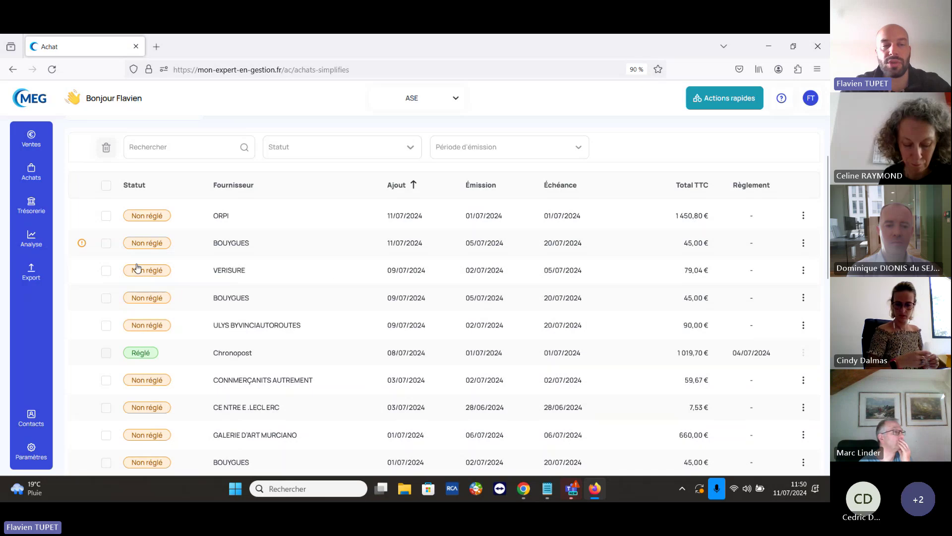
pyautogui.moveTo(82, 246)
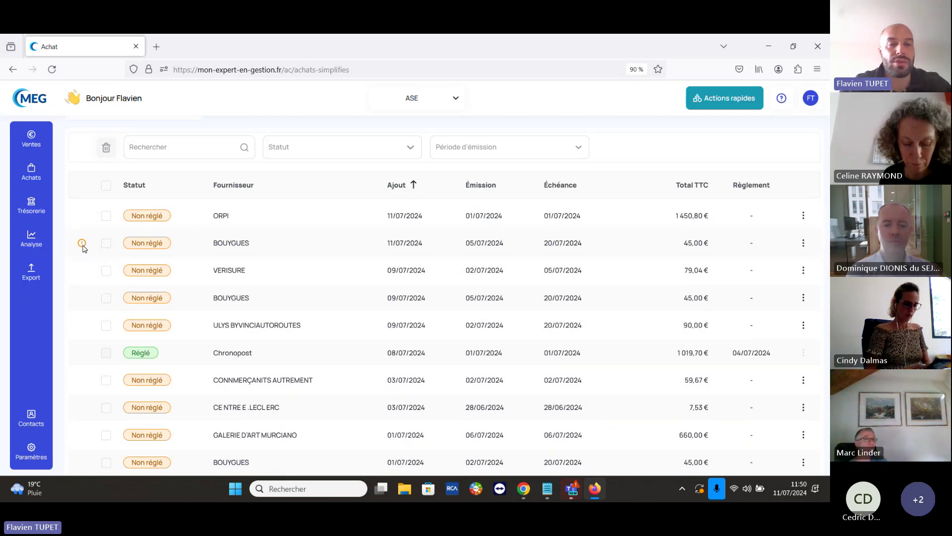
pyautogui.click(267, 233)
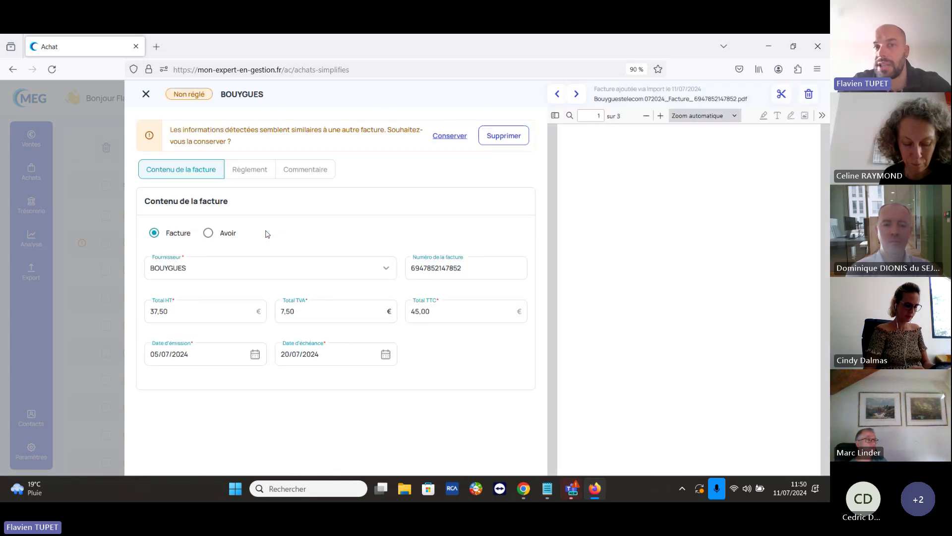
pyautogui.click(809, 94)
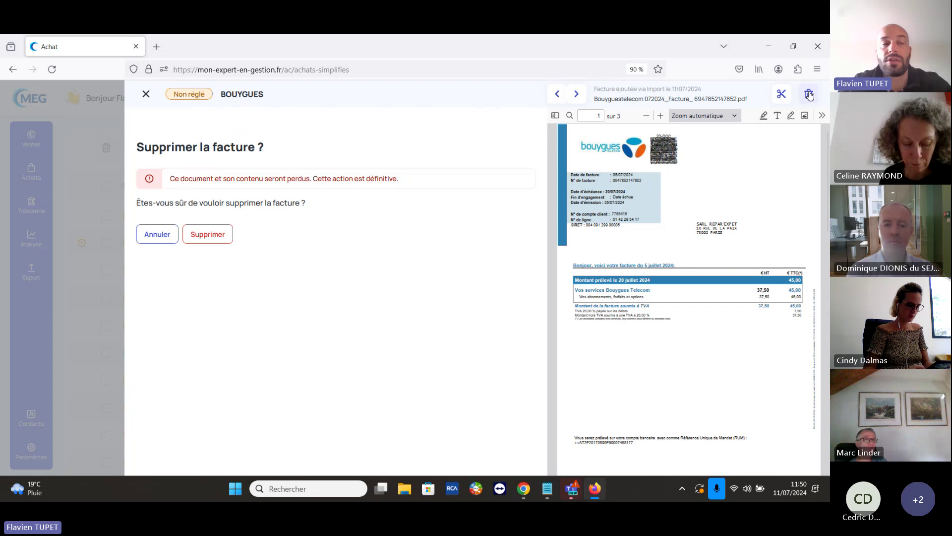
pyautogui.click(193, 237)
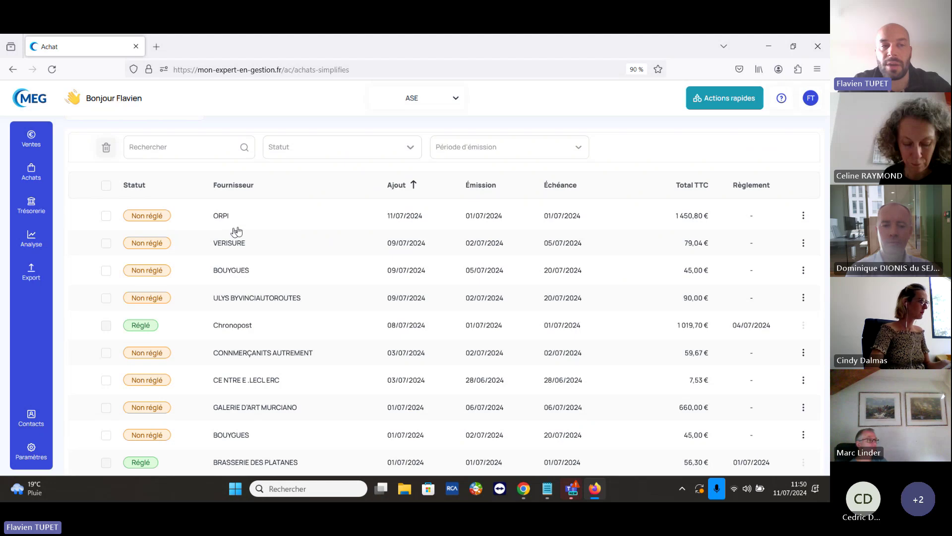
# Step: Select the ORPI, VERISURE, BOUYGUES and ULYS invoices together, and clear the whole selection
pyautogui.click(107, 216)
pyautogui.click(105, 244)
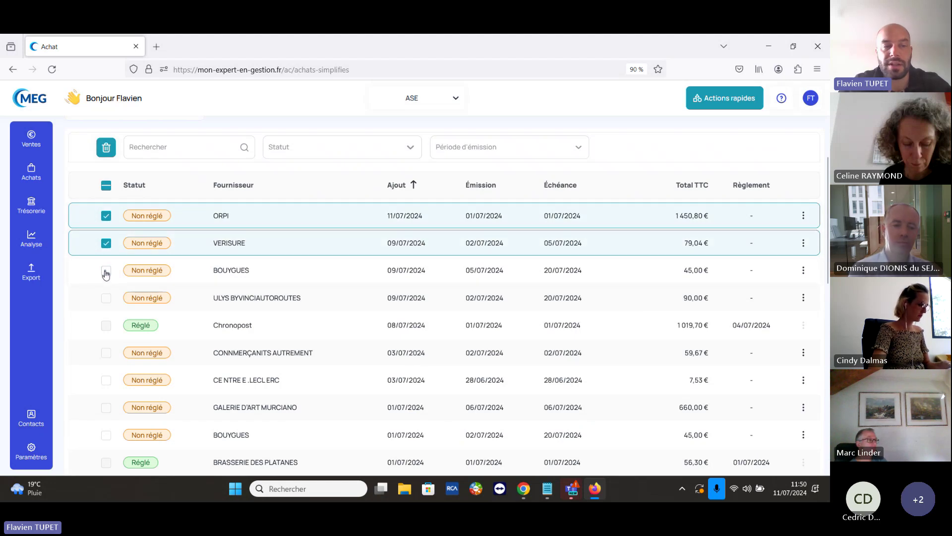
pyautogui.click(106, 270)
pyautogui.click(106, 299)
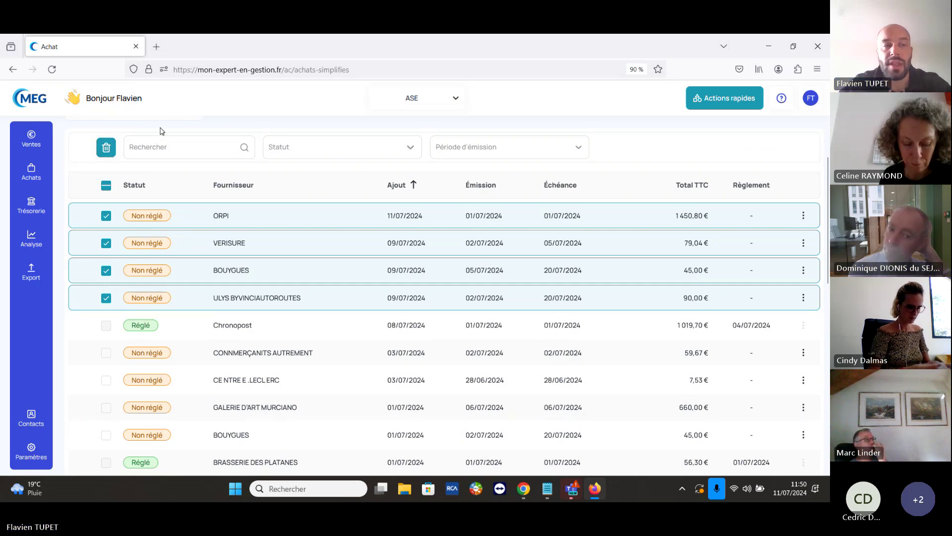
pyautogui.click(106, 185)
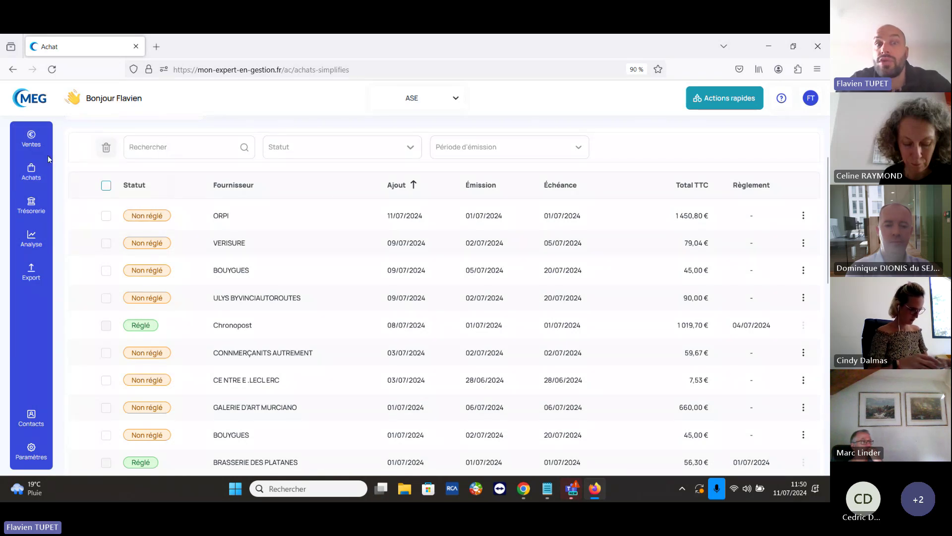
# Step: Validate the VIR SEPA VIR LOYER operation assigned to ORPI in the July 2024 bank statement
pyautogui.click(39, 216)
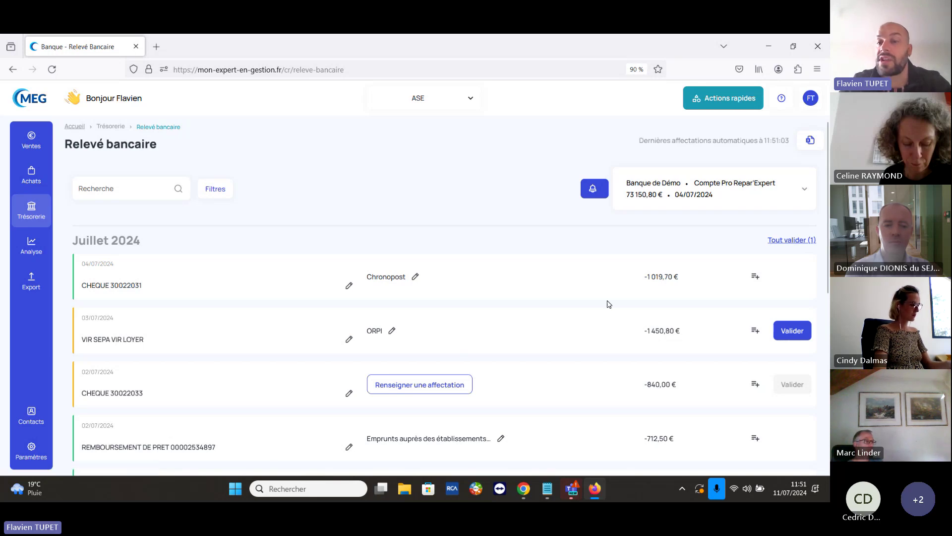
pyautogui.scroll(-2, 609, 304)
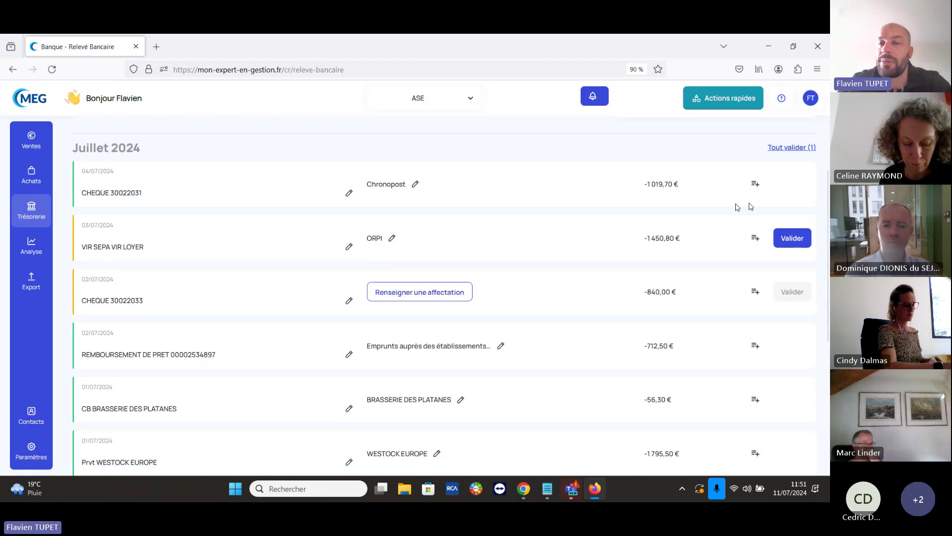
pyautogui.click(803, 239)
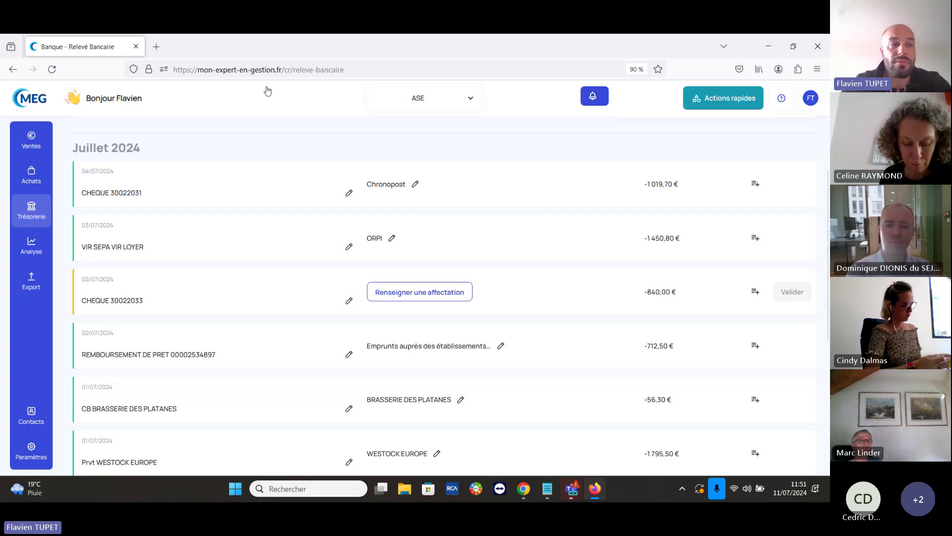
# Step: Check the ORPI invoice's payment status in the purchases list and the supplier and purchase indicators on the home dashboard
pyautogui.click(31, 181)
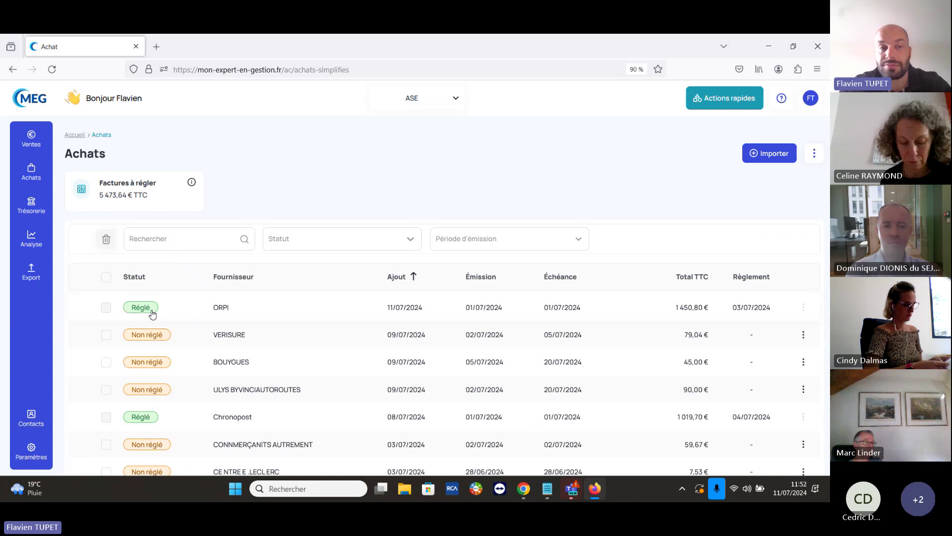
pyautogui.click(32, 102)
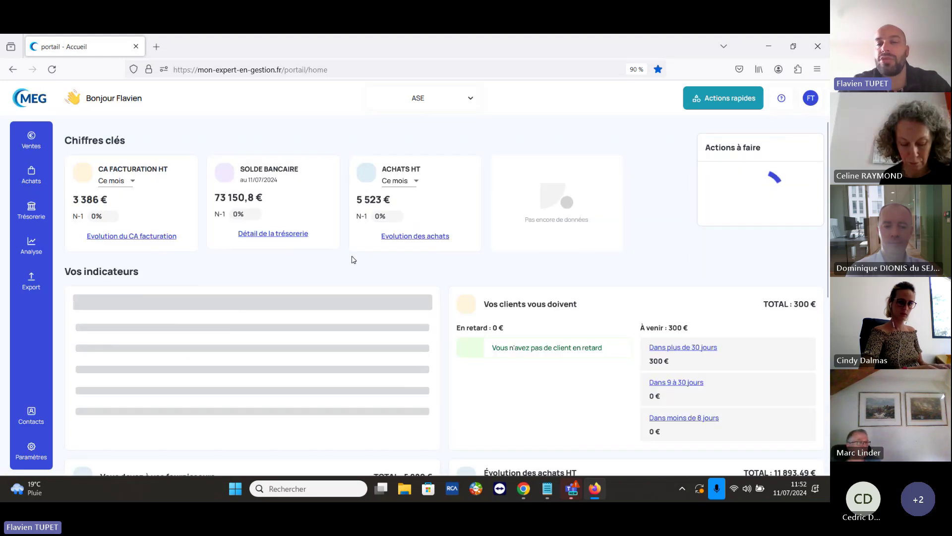
pyautogui.scroll(-2, 353, 260)
pyautogui.scroll(-3, 354, 259)
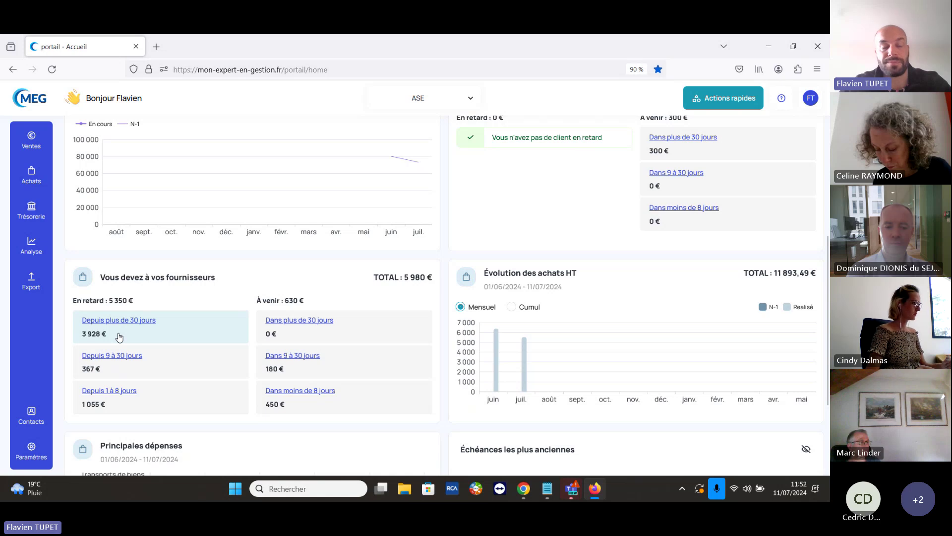
pyautogui.moveTo(432, 214)
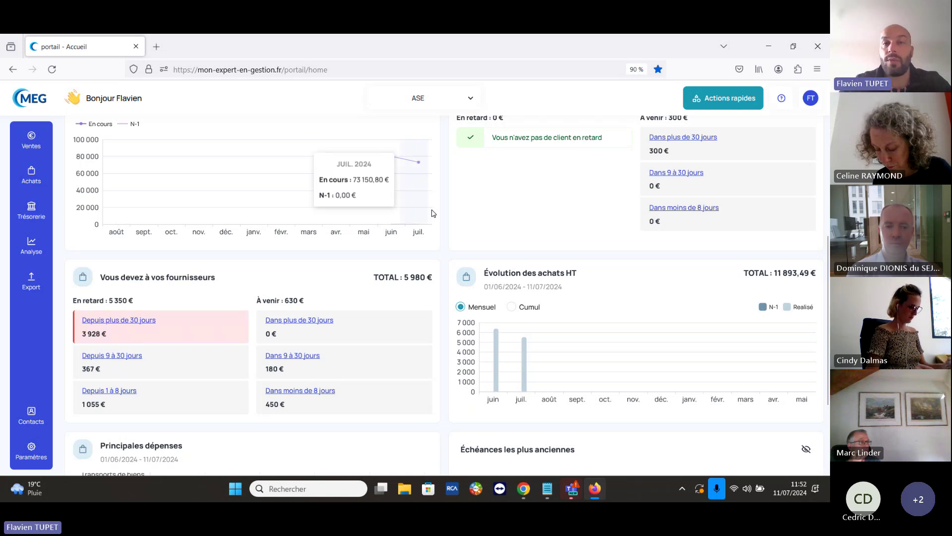
pyautogui.scroll(4, 432, 213)
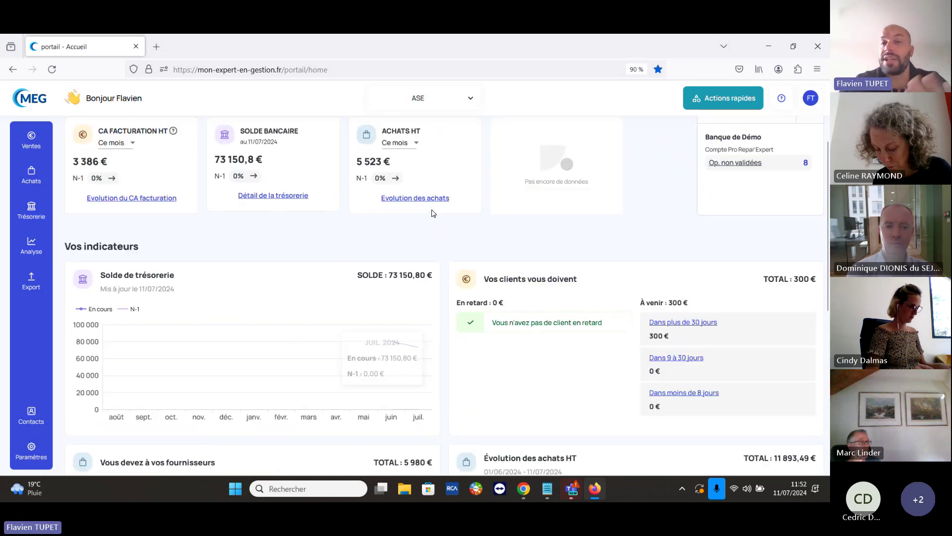
pyautogui.click(26, 179)
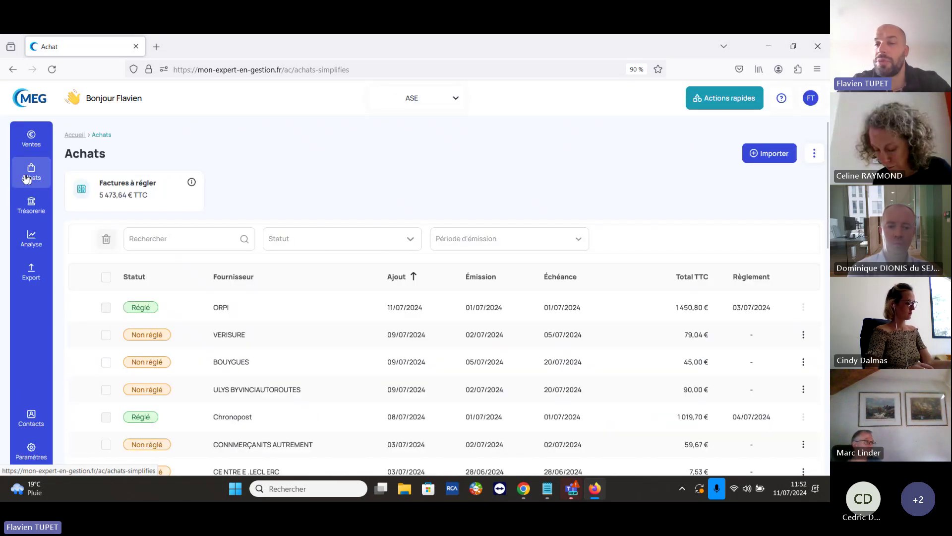
pyautogui.scroll(-2, 558, 123)
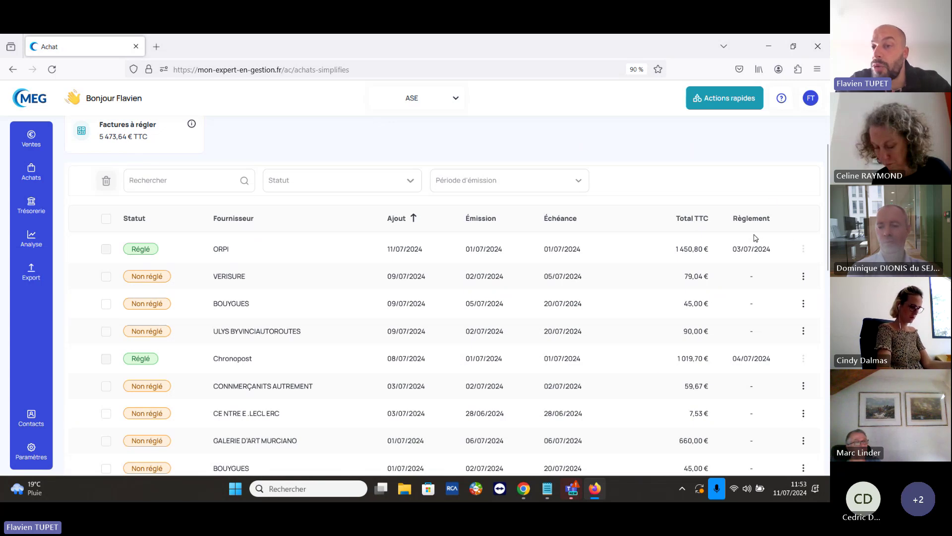
# Step: Log out, sign in with another saved account's e-mail and password, and open the ASE company from the client portfolio
pyautogui.click(811, 98)
pyautogui.click(700, 205)
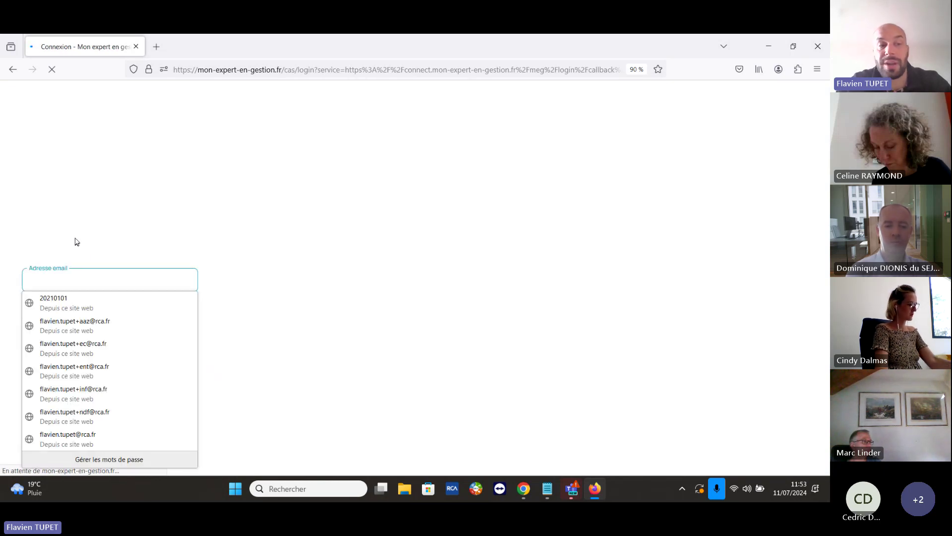
pyautogui.click(75, 348)
pyautogui.click(183, 363)
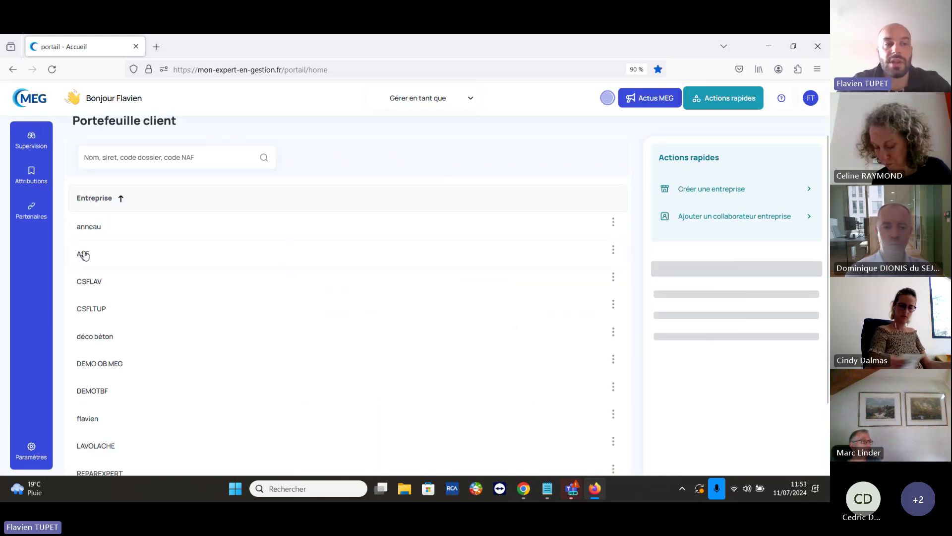
pyautogui.click(84, 254)
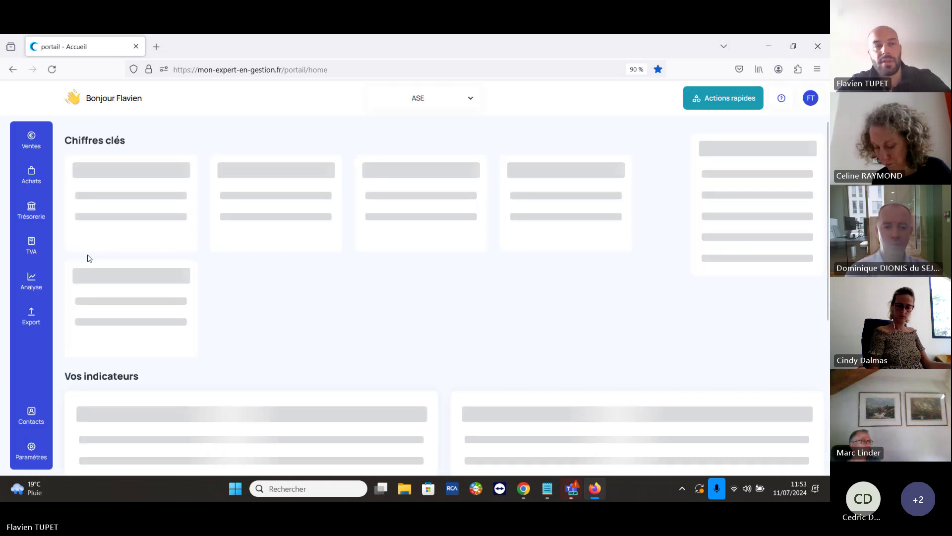
# Step: Open ASE's purchases list and examine the Affectation column of the supplier invoices
pyautogui.click(21, 172)
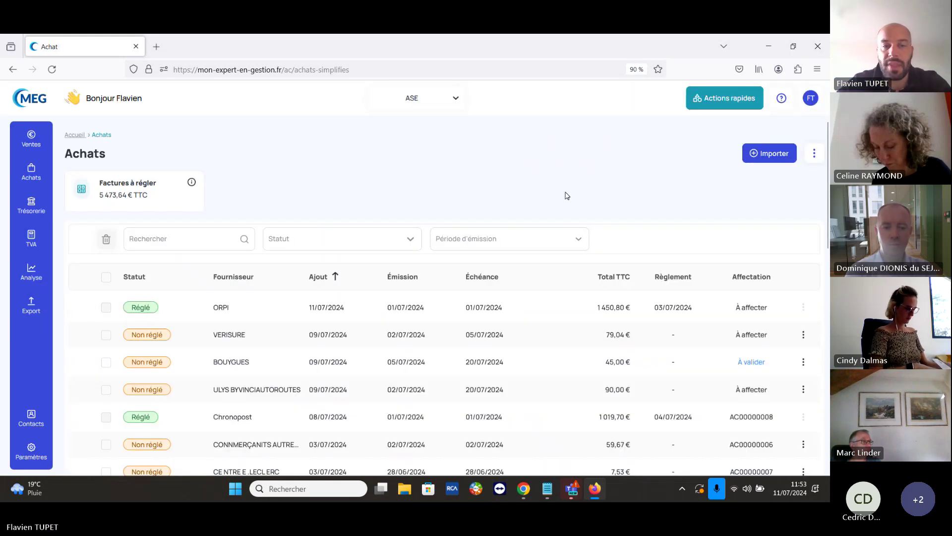
pyautogui.scroll(-1, 567, 195)
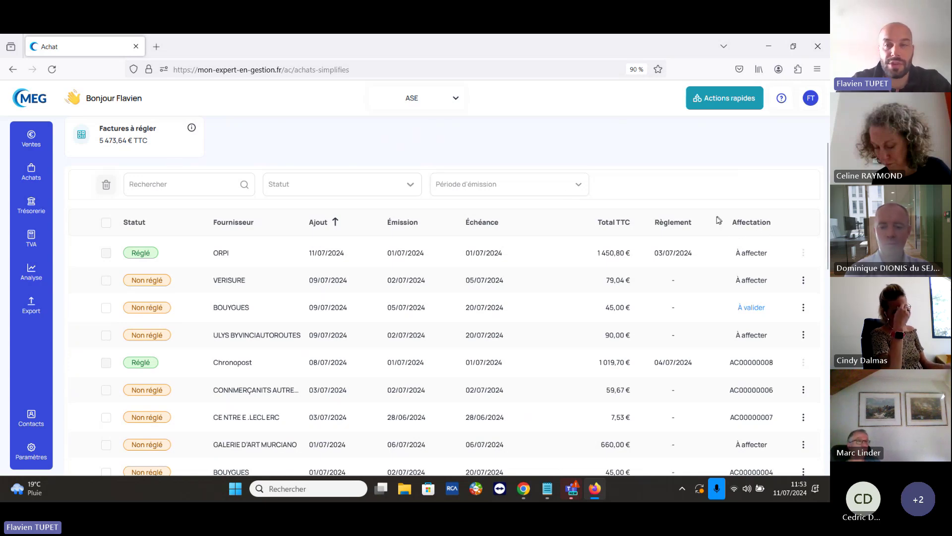
pyautogui.scroll(-1, 770, 226)
pyautogui.scroll(-1, 770, 226)
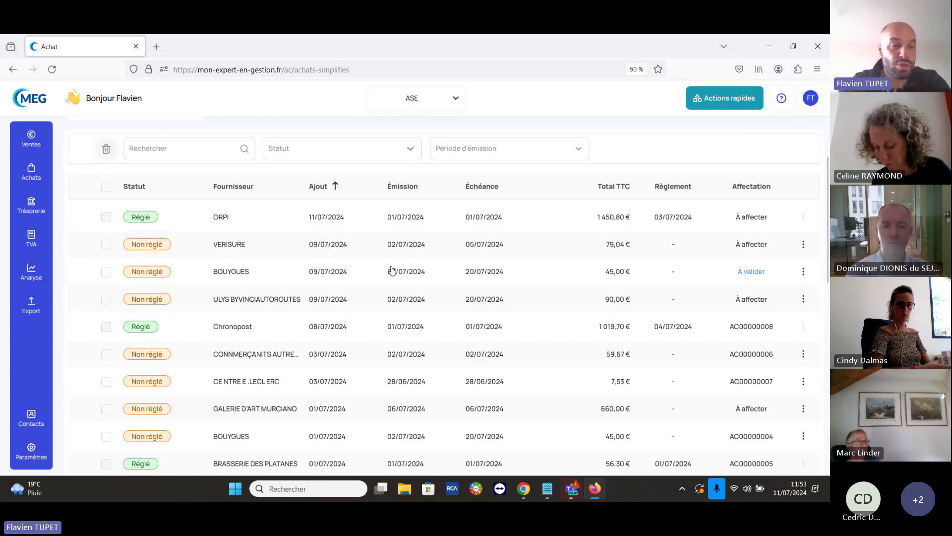
# Step: View the purchase options in the company settings and return to the purchases list
pyautogui.click(22, 452)
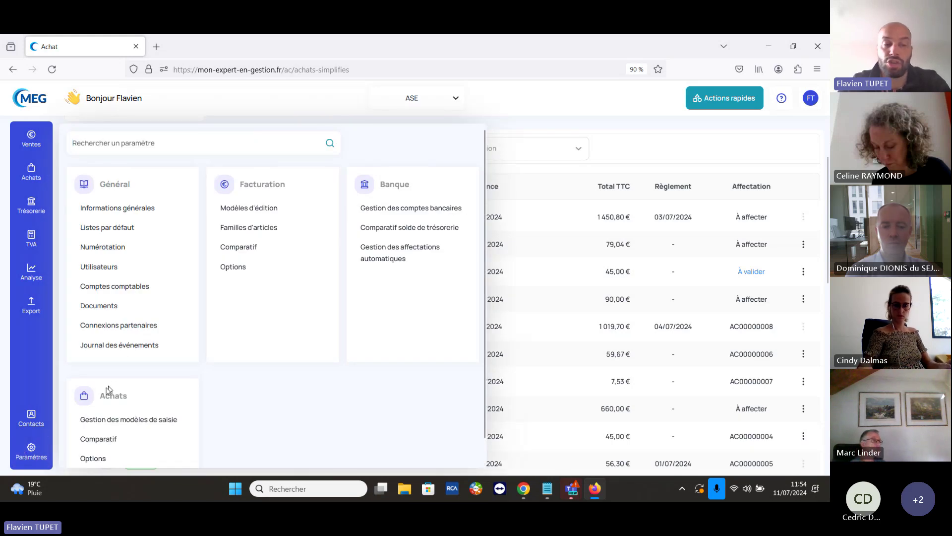
pyautogui.click(101, 457)
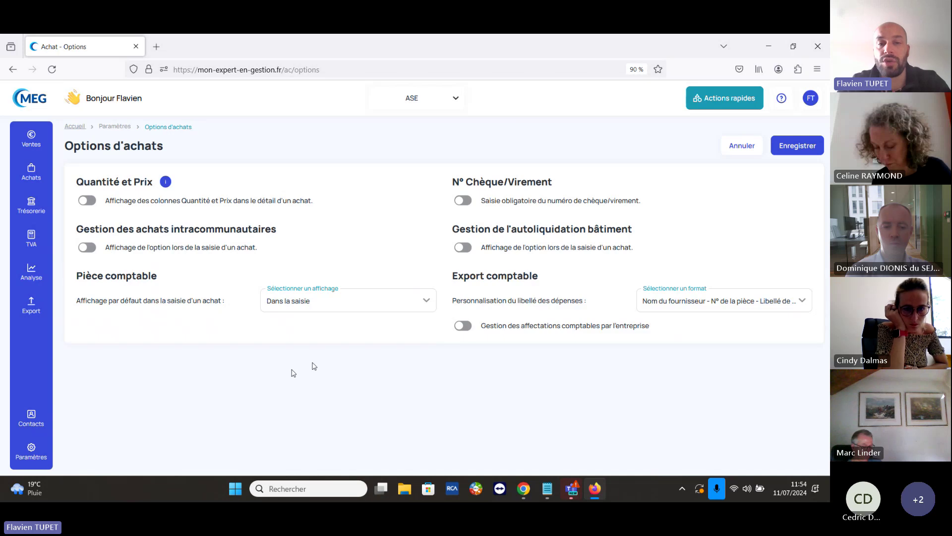
pyautogui.click(29, 170)
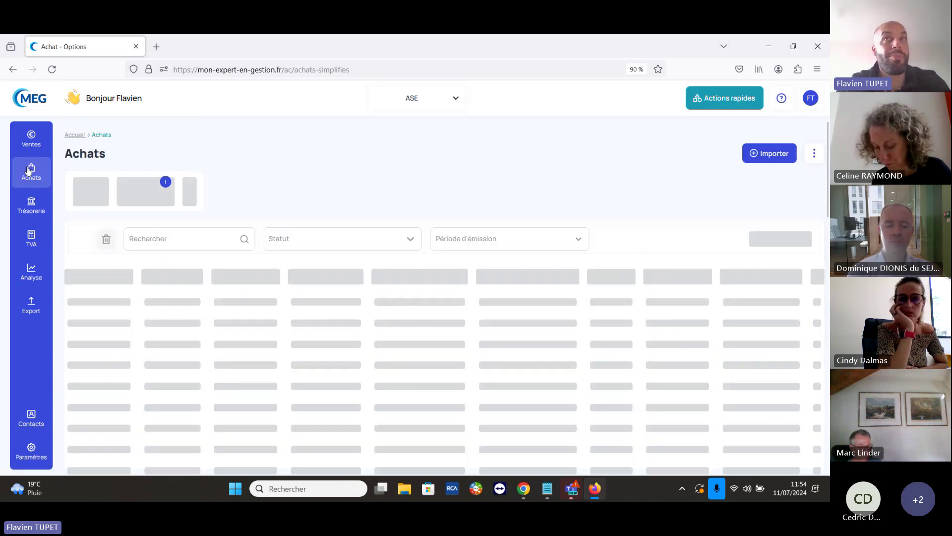